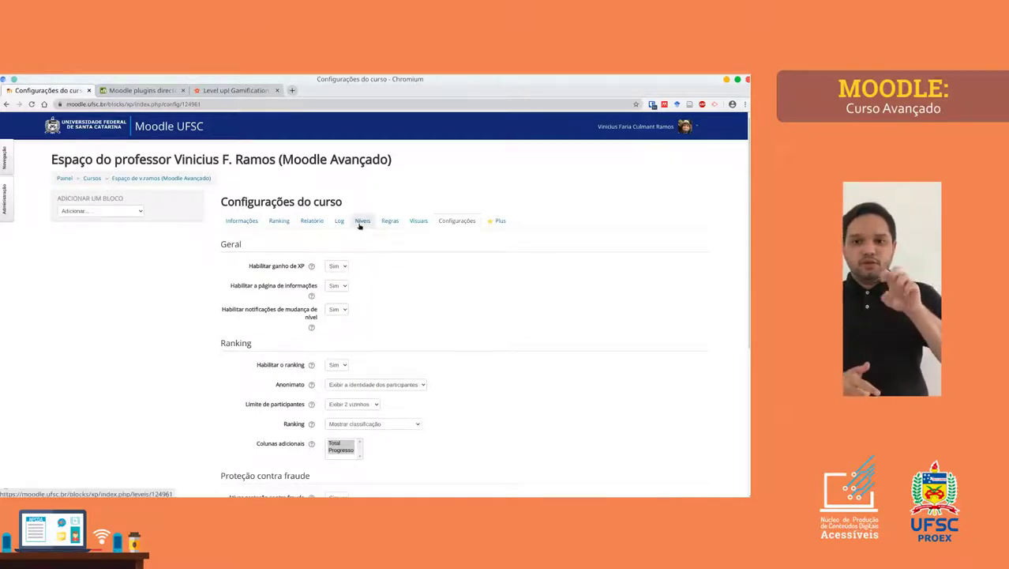
# - Open the Níveis settings of the course and set the number of levels to 10
pyautogui.click(362, 223)
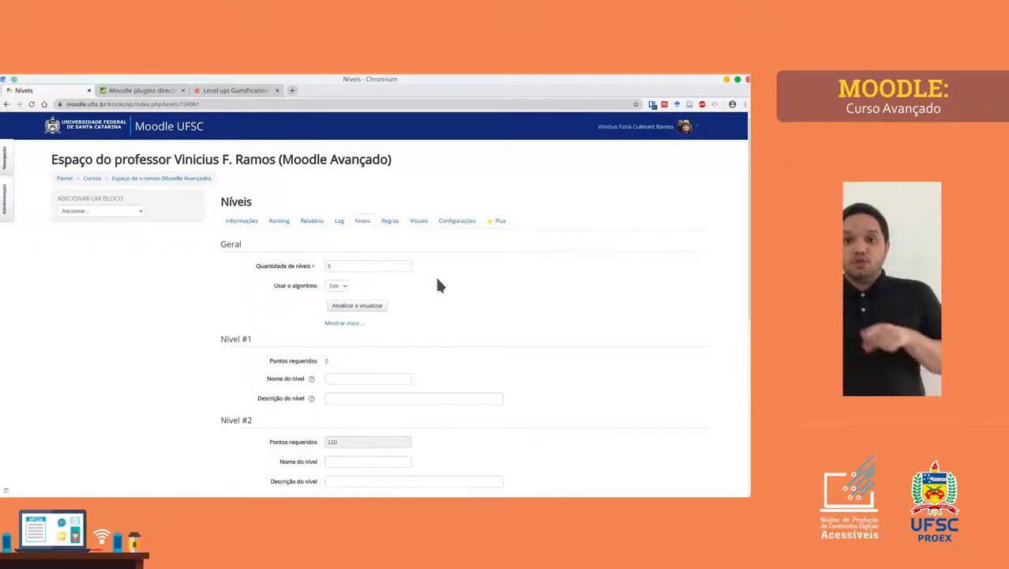
pyautogui.doubleClick(370, 266)
pyautogui.write('1')
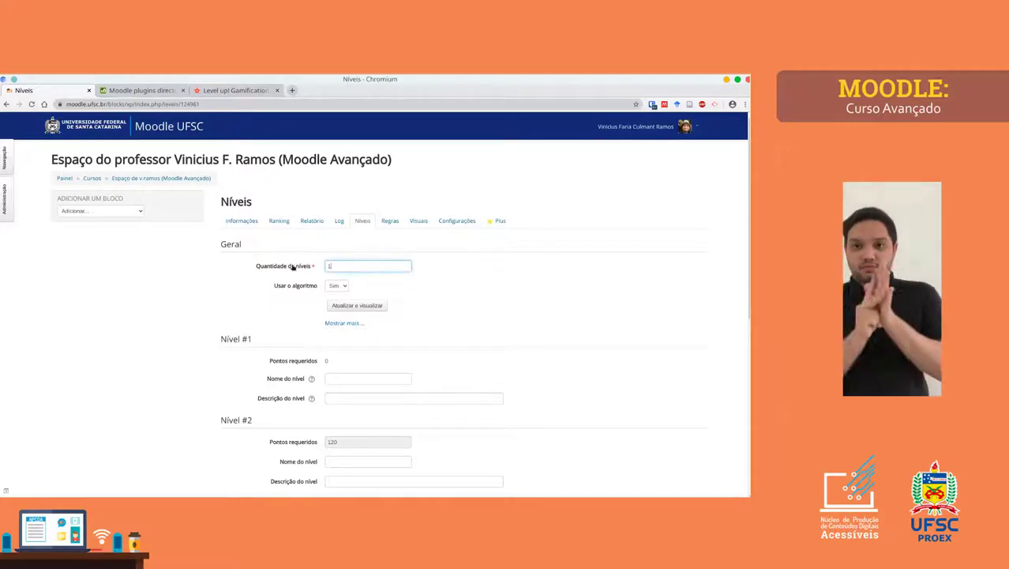
pyautogui.write('0')
pyautogui.press('Return')
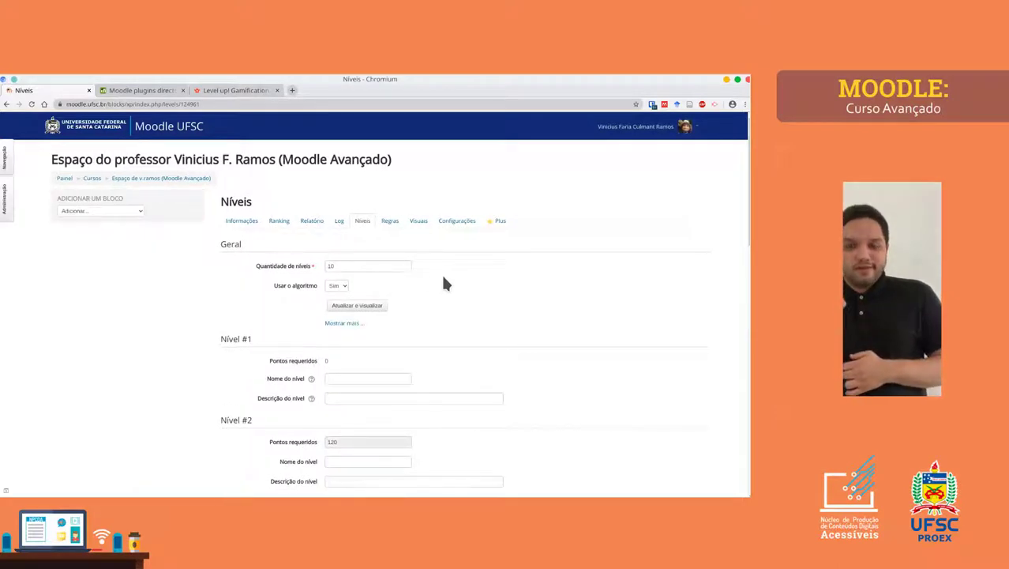
pyautogui.press('Tab')
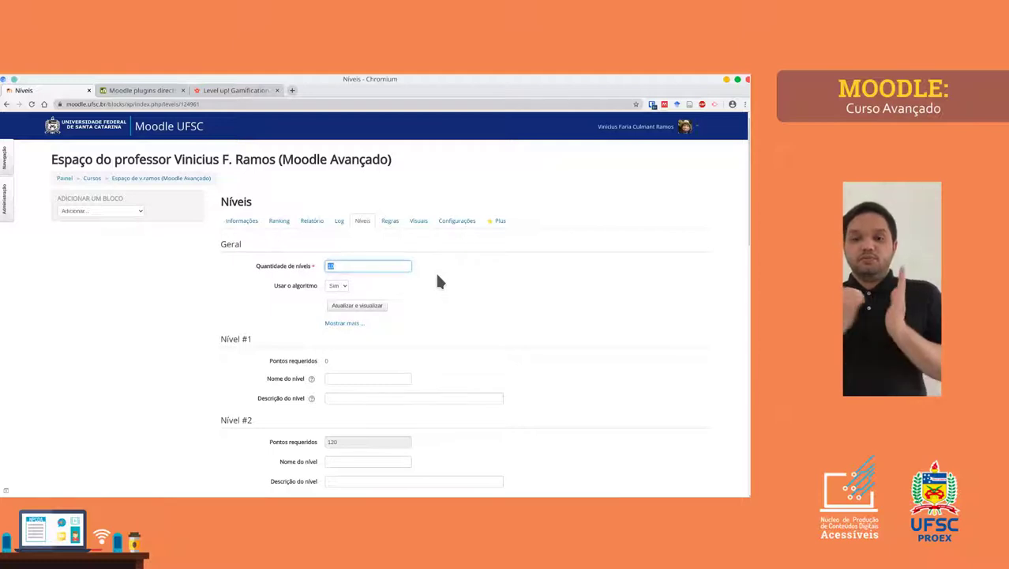
# - Switch the use of the algorithm to Não, expand the extra general settings, and switch it back to Sim
pyautogui.scroll(-1, 412, 295)
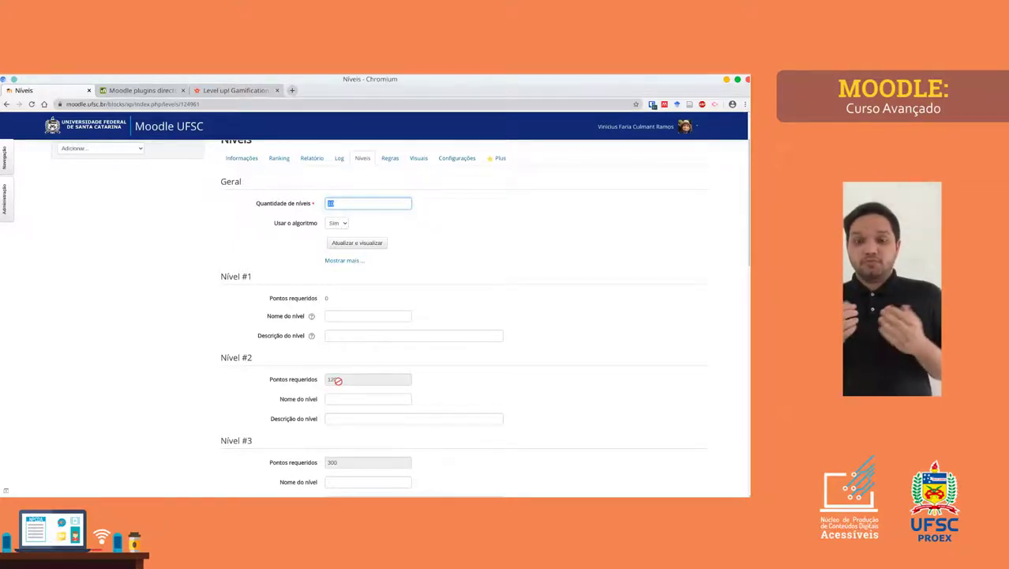
pyautogui.scroll(-1, 429, 364)
pyautogui.scroll(3, 396, 322)
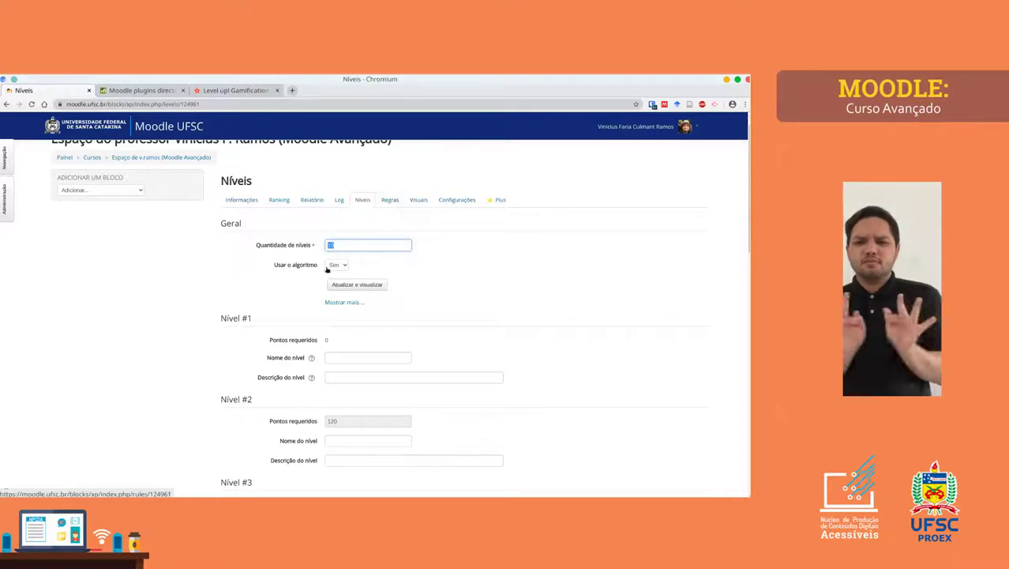
pyautogui.click(338, 266)
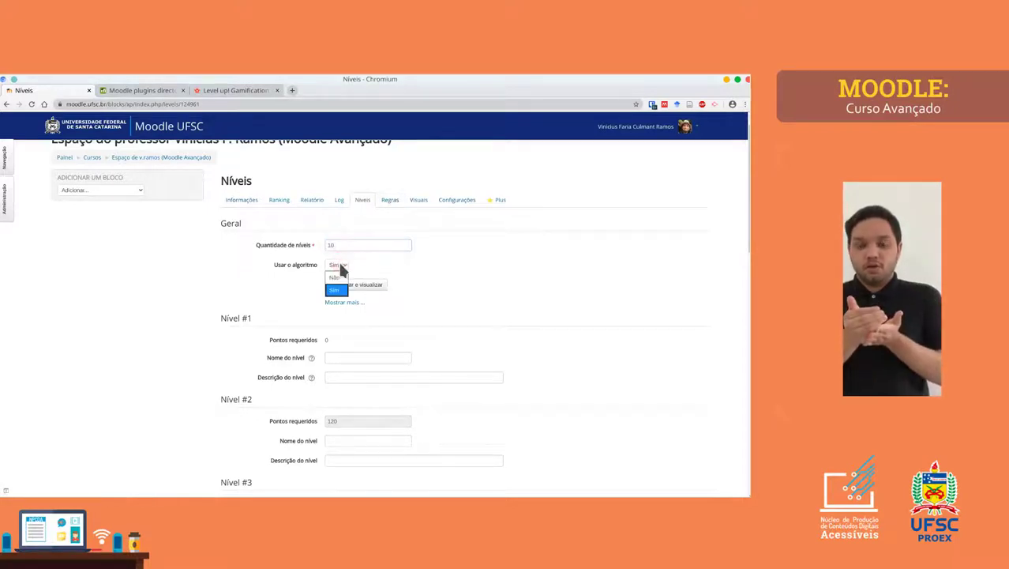
pyautogui.click(336, 277)
pyautogui.click(343, 302)
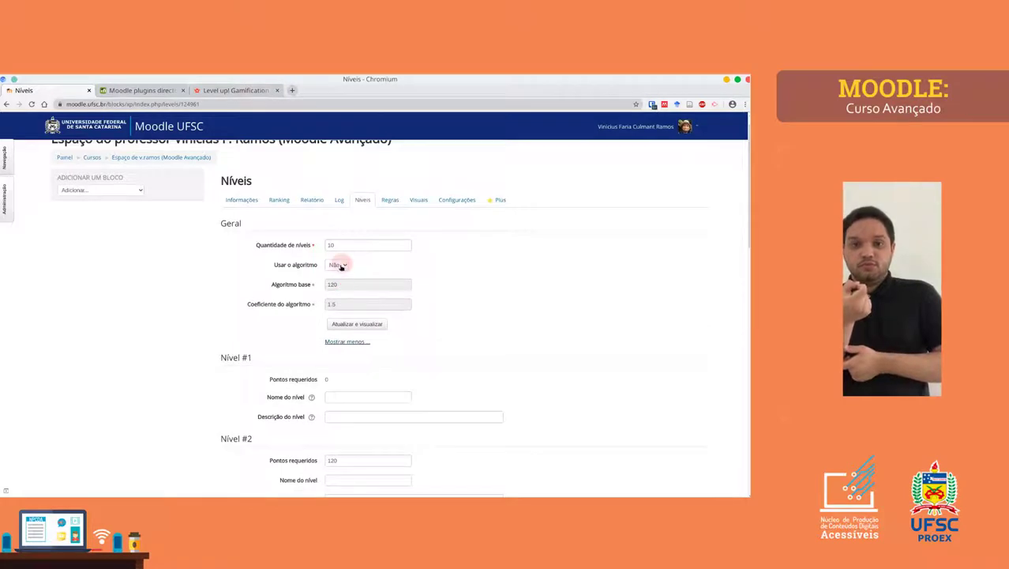
pyautogui.click(341, 265)
pyautogui.click(338, 290)
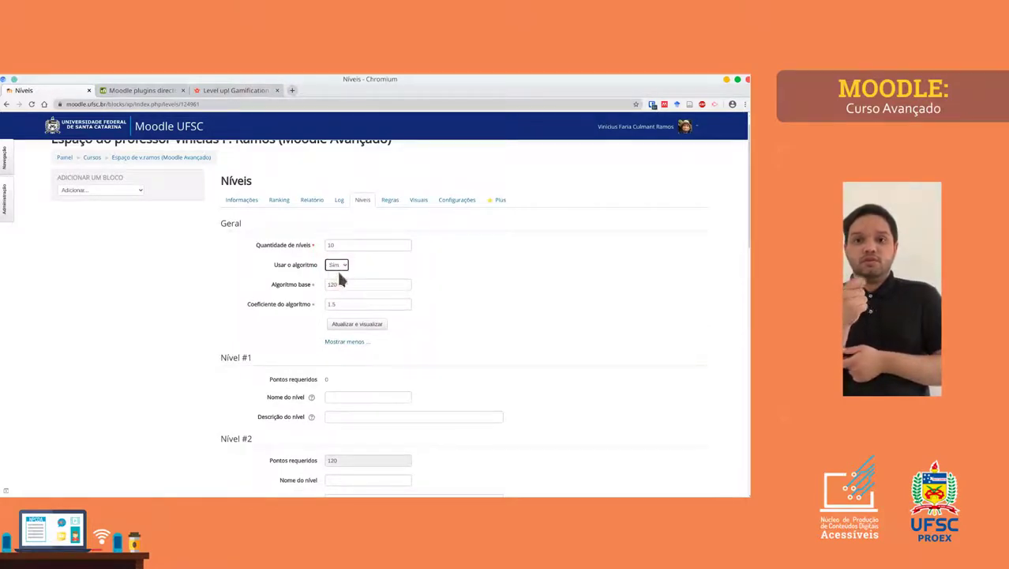
# - Set the algorithm coefficient to 1.3 and update the levels preview
pyautogui.moveTo(341, 285); pyautogui.dragTo(325, 292)
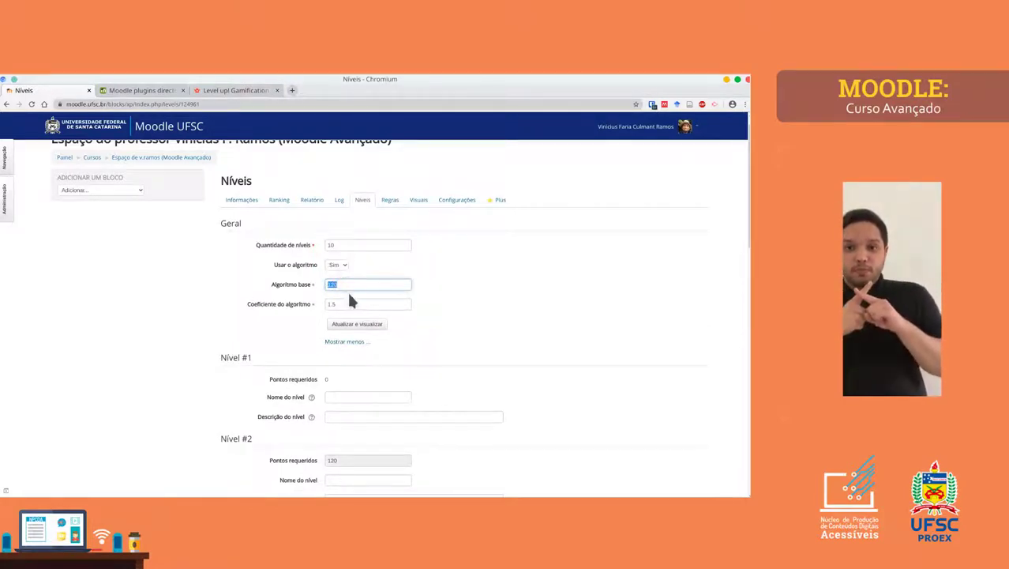
pyautogui.click(335, 304)
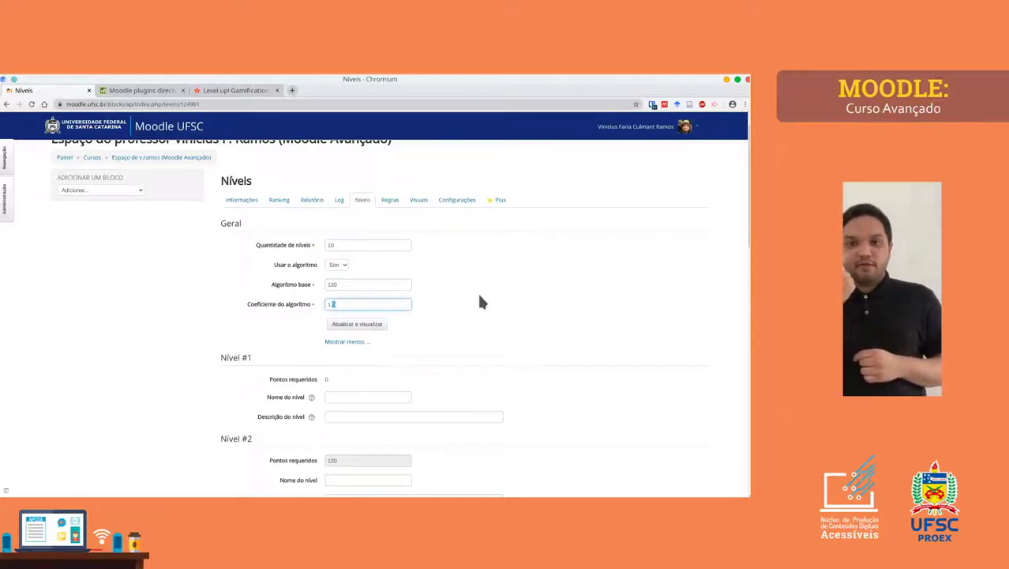
pyautogui.write('3')
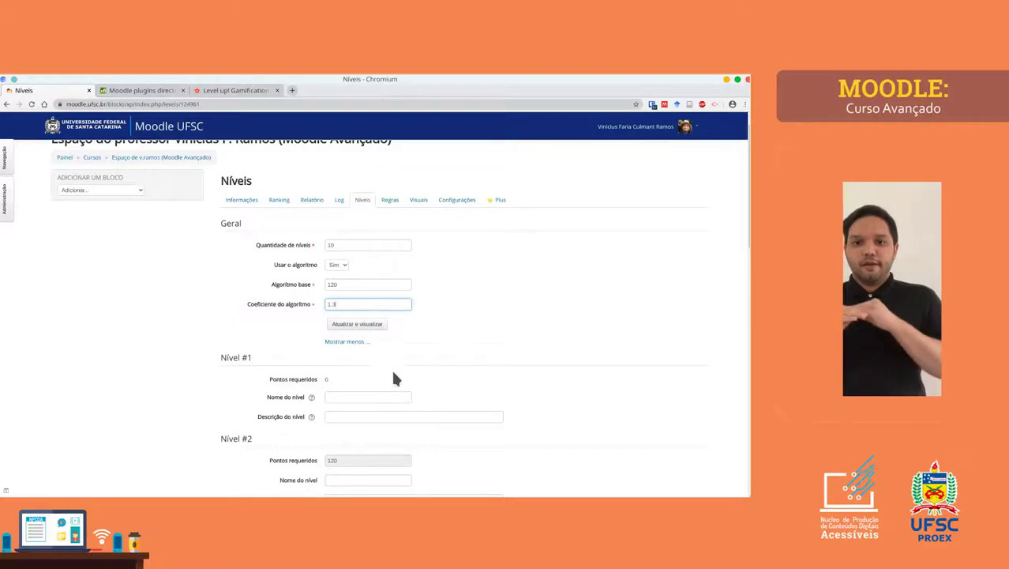
pyautogui.scroll(-3, 395, 379)
pyautogui.scroll(3, 385, 365)
pyautogui.click(352, 325)
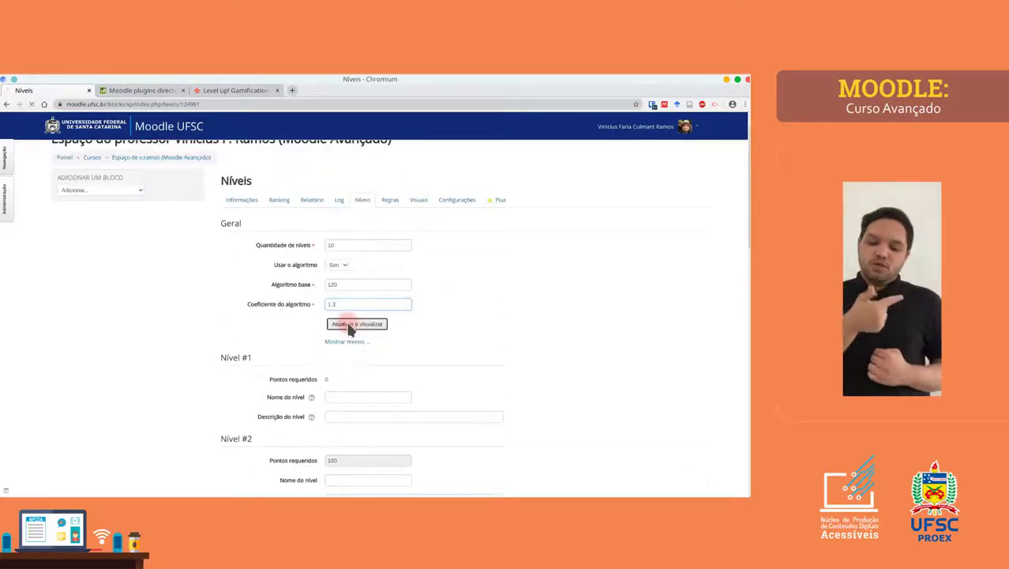
# - Set the base algorithm value to 150 and the coefficient to 1.5, and update the levels preview
pyautogui.scroll(-2, 451, 322)
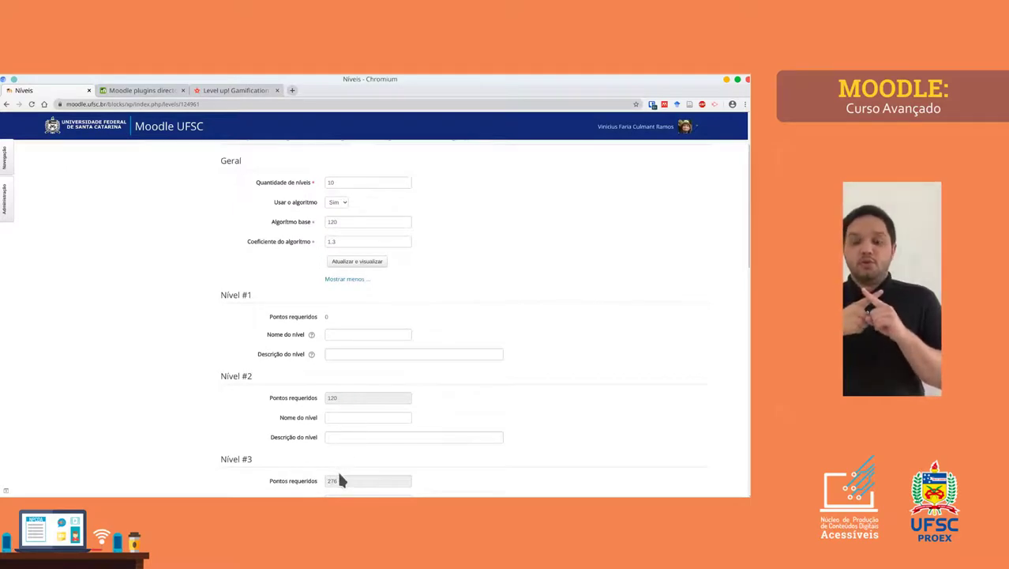
pyautogui.scroll(-3, 338, 477)
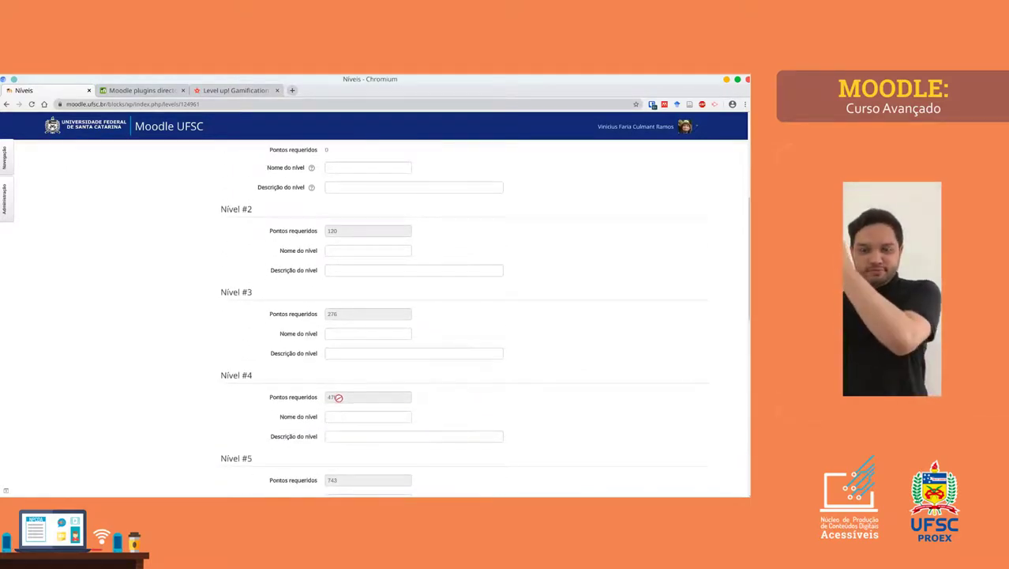
pyautogui.scroll(3, 361, 314)
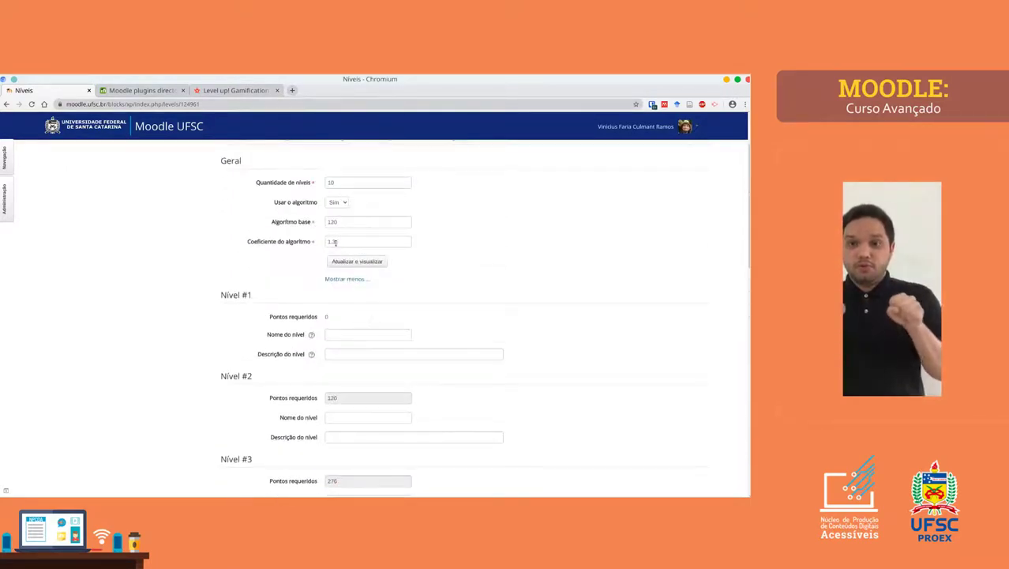
pyautogui.click(335, 221)
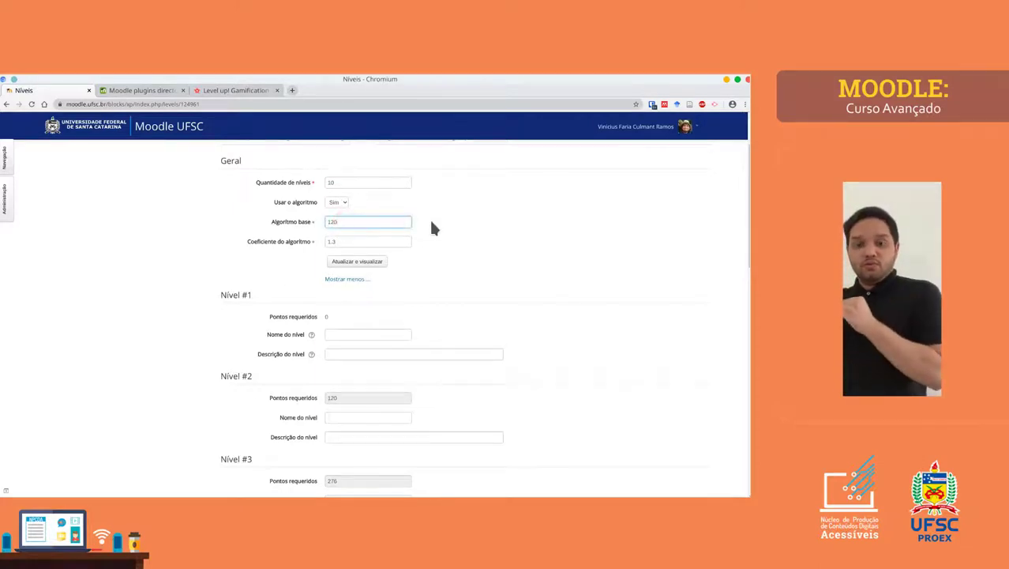
pyautogui.press('BackSpace')
pyautogui.press('BackSpace')
pyautogui.write('50')
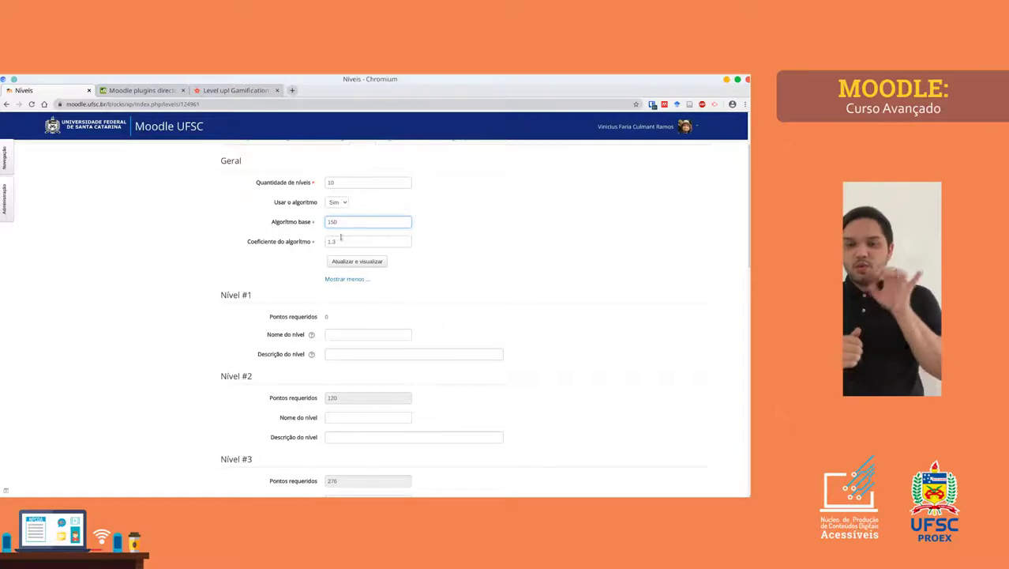
pyautogui.click(342, 240)
pyautogui.press('BackSpace')
pyautogui.write('5')
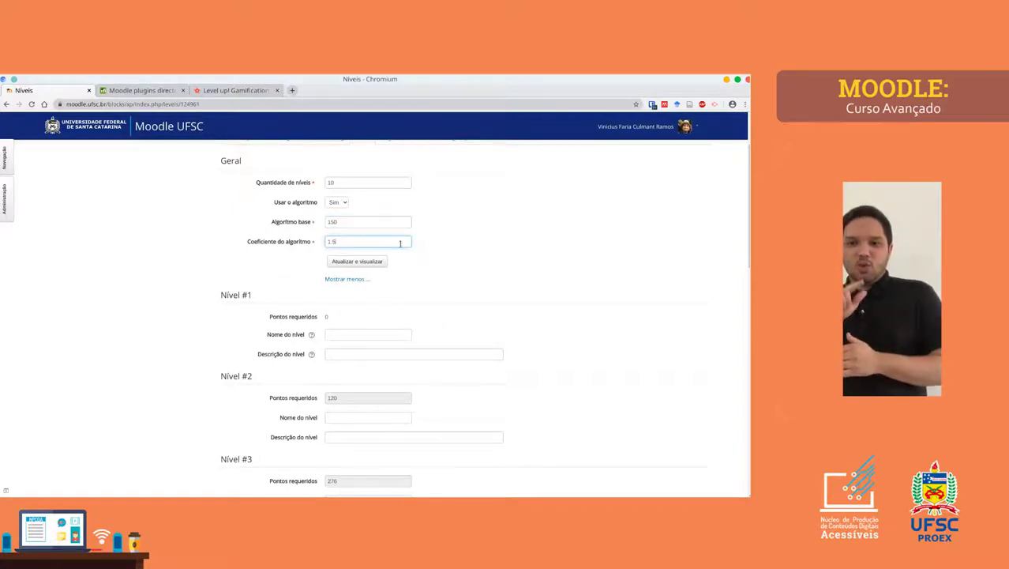
pyautogui.click(357, 262)
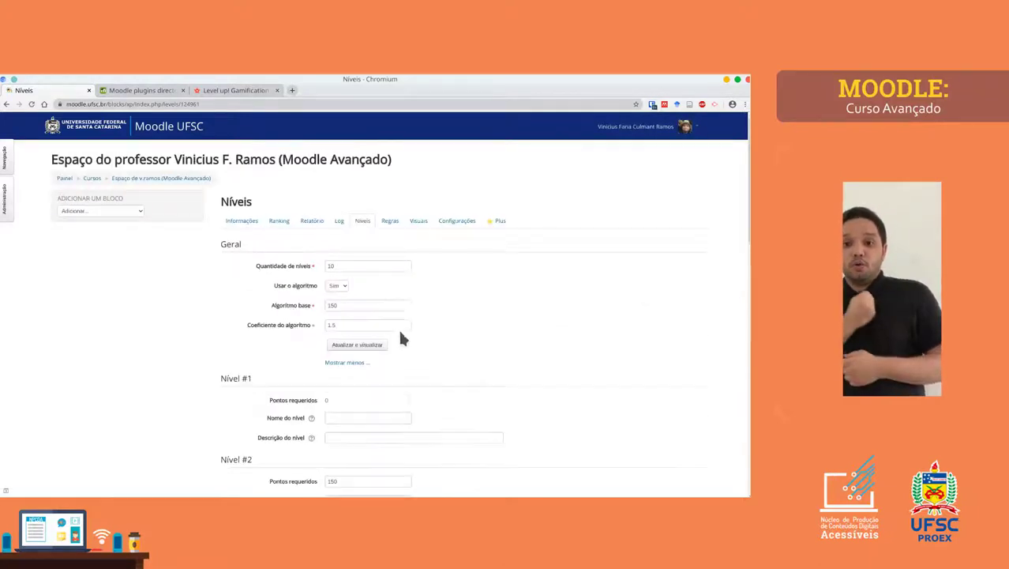
# - Review the recalculated level points and set the use of the algorithm to Não
pyautogui.scroll(-3, 376, 360)
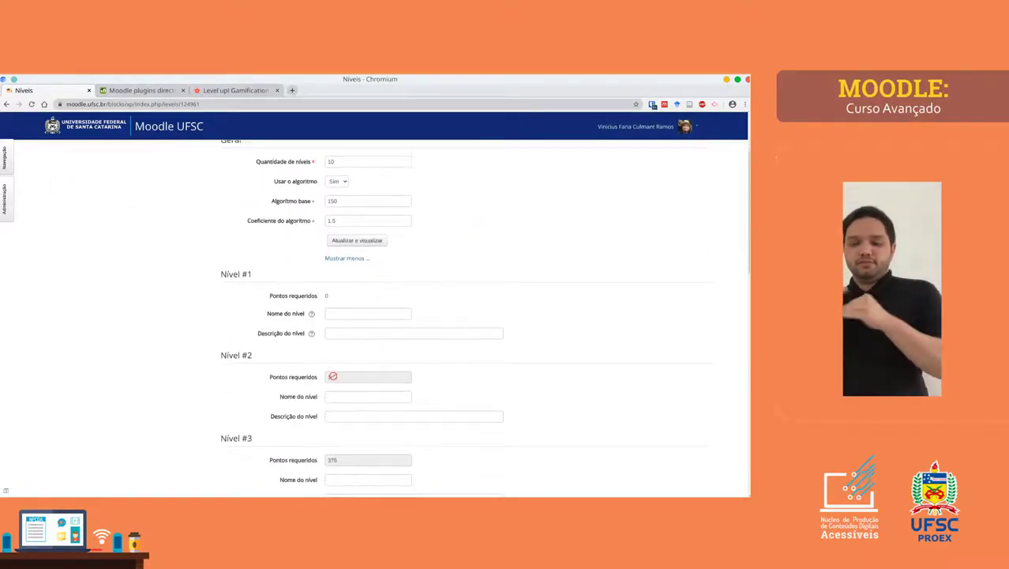
pyautogui.scroll(-4, 340, 443)
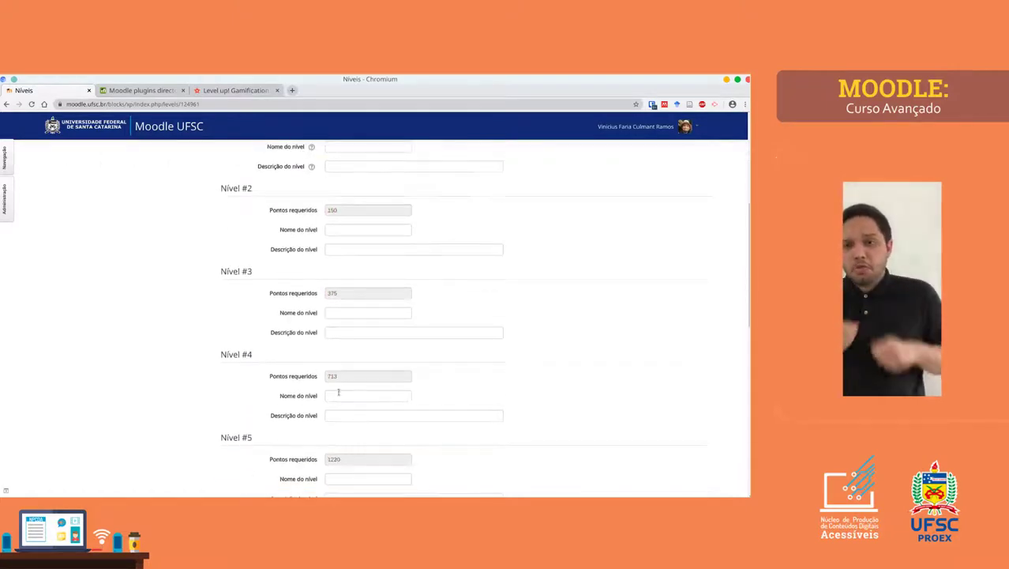
pyautogui.scroll(6, 326, 363)
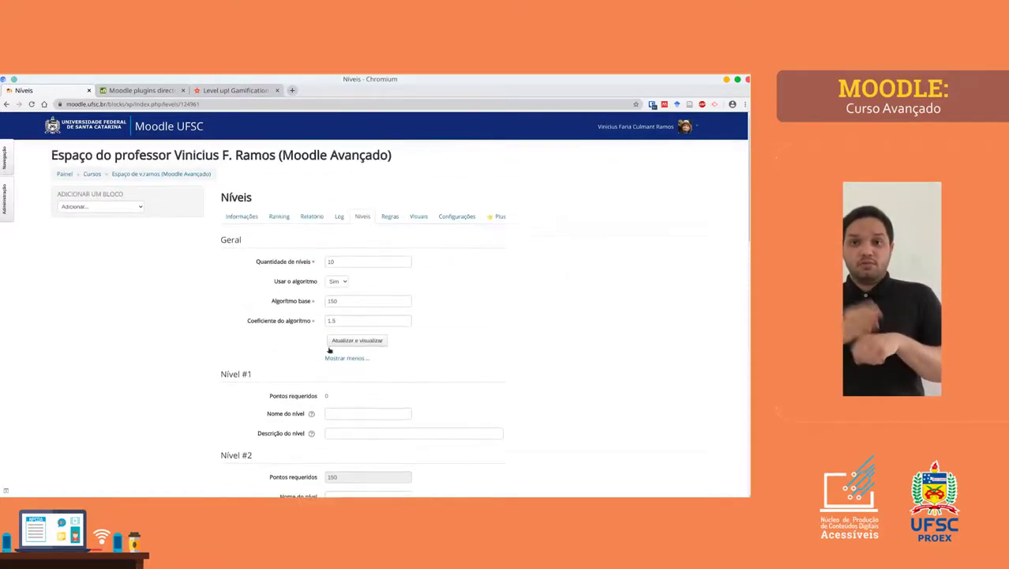
pyautogui.click(336, 287)
pyautogui.click(335, 298)
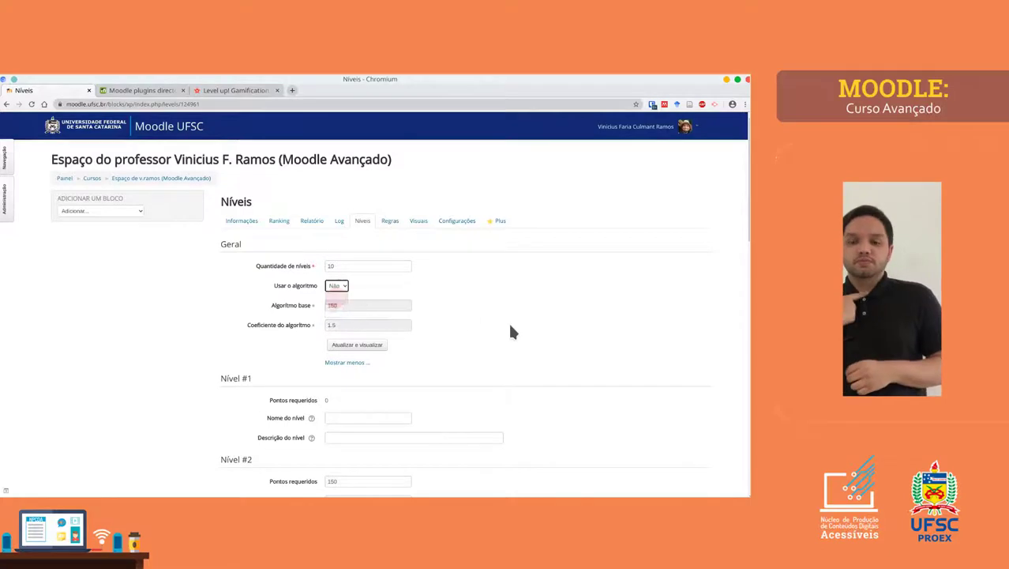
# - Set the required points of Nível #4 to 500
pyautogui.scroll(-4, 413, 344)
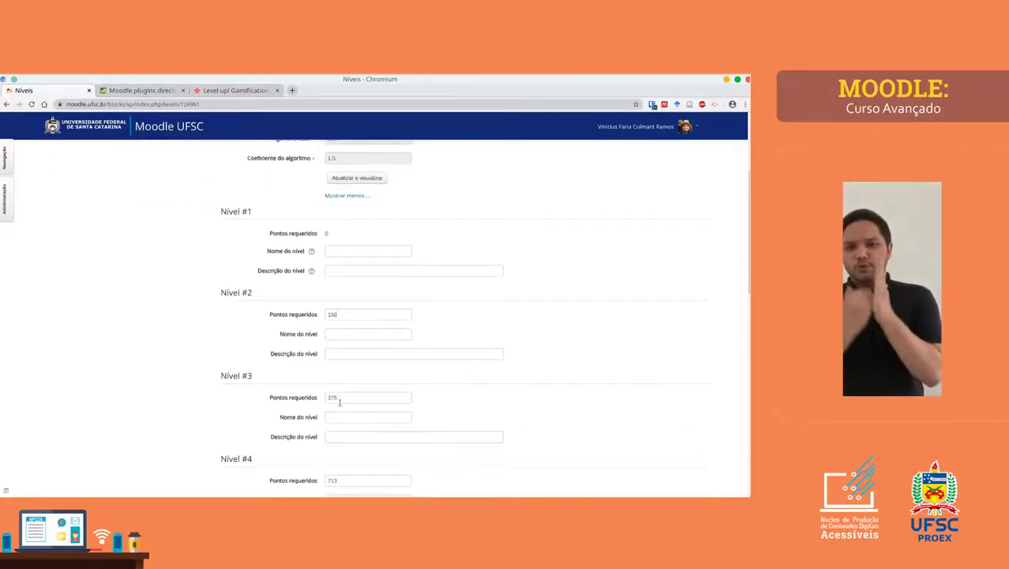
pyautogui.scroll(-4, 339, 403)
pyautogui.doubleClick(340, 334)
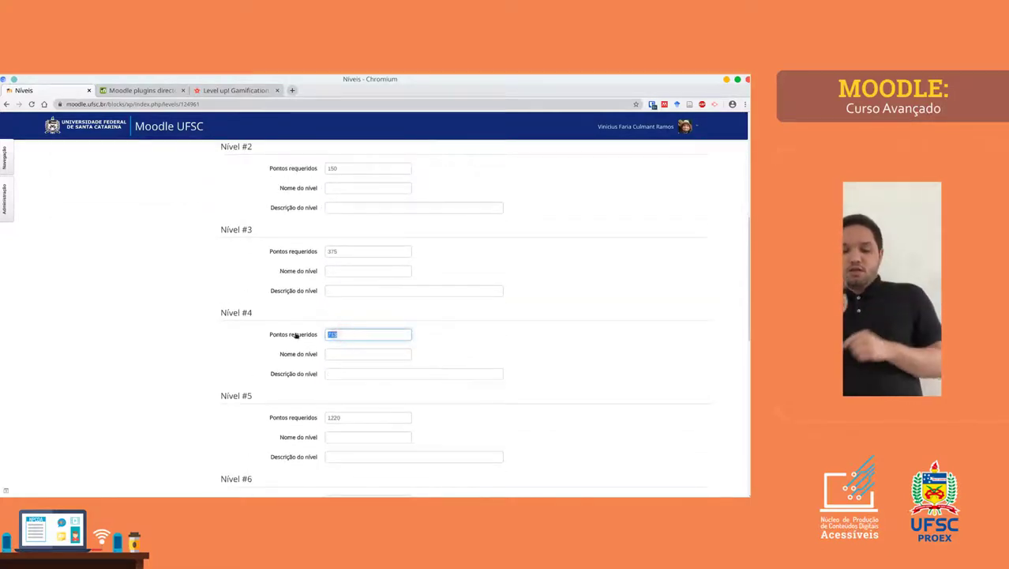
pyautogui.write('500')
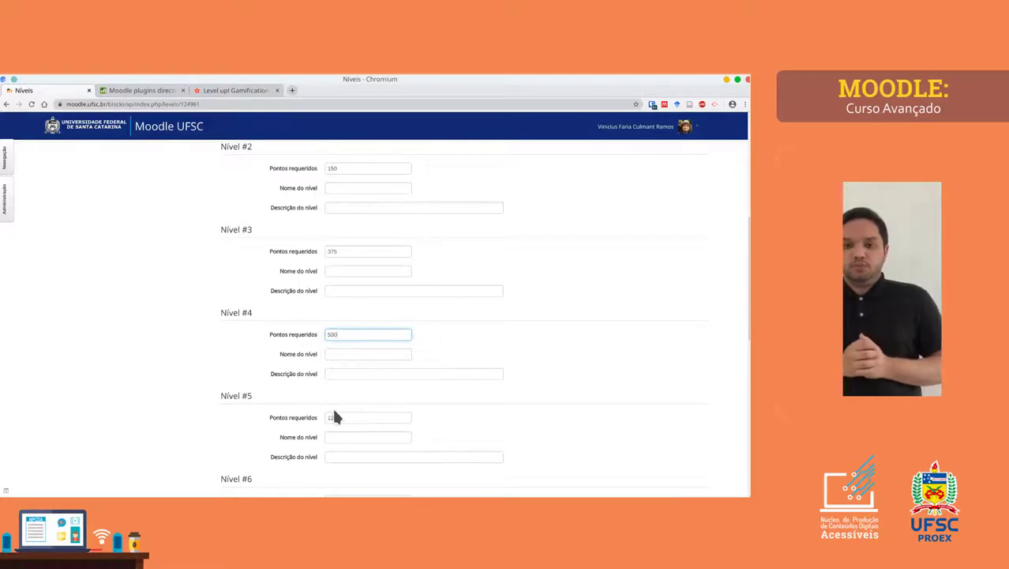
# - Set the required points of Nível #5 to 1000
pyautogui.doubleClick(335, 417)
pyautogui.write('1000')
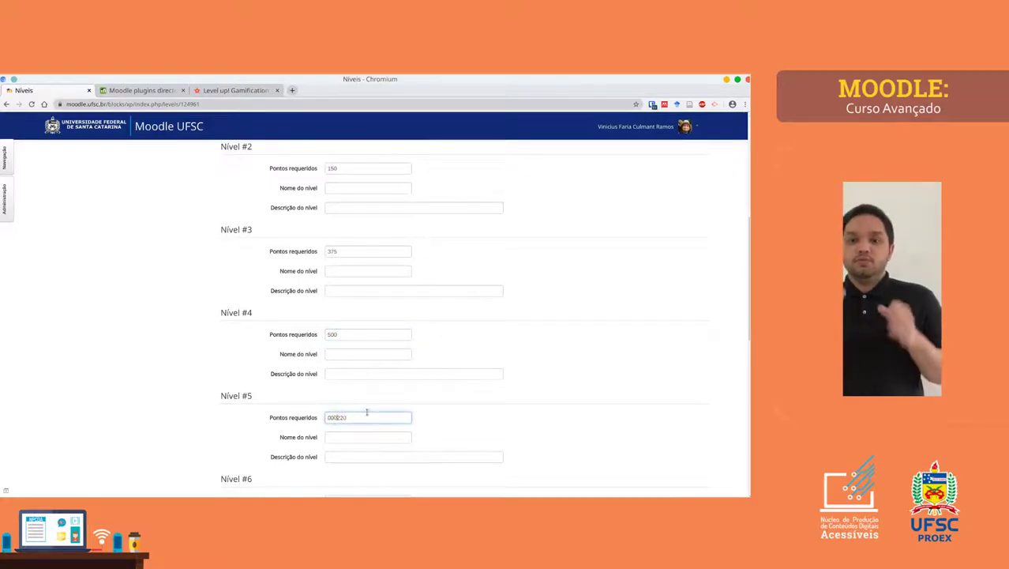
pyautogui.press('BackSpace')
pyautogui.press('BackSpace')
pyautogui.press('BackSpace')
pyautogui.press('BackSpace')
pyautogui.press('Delete')
pyautogui.press('Delete')
pyautogui.press('Delete')
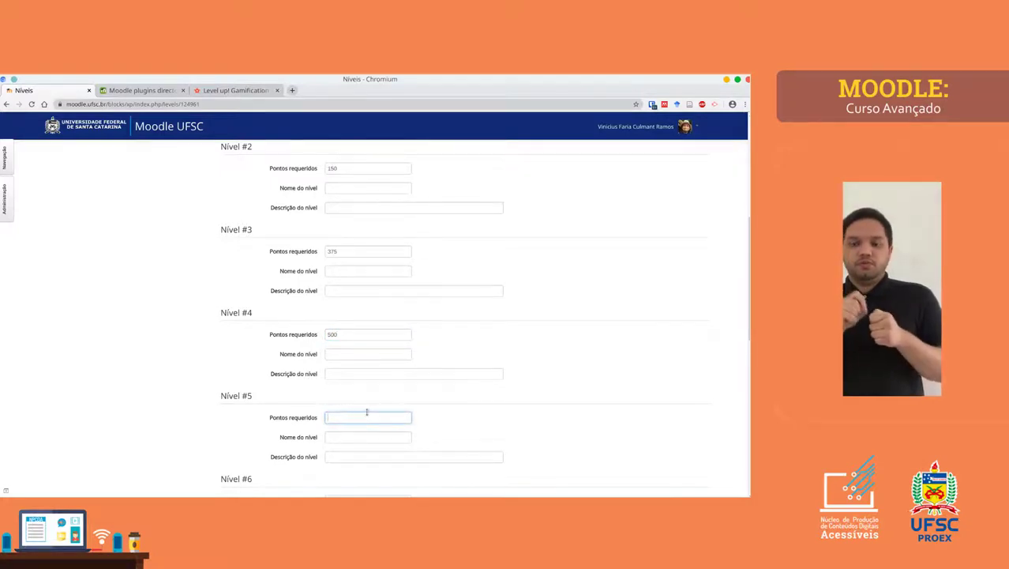
pyautogui.write('1000')
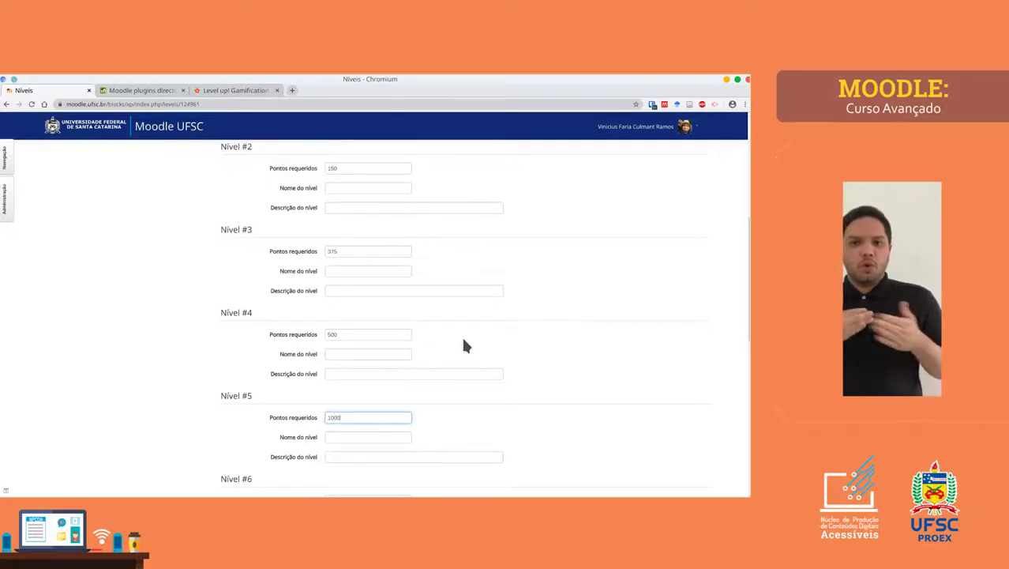
# - Name Nível #1 "Iniciante"
pyautogui.scroll(-3, 458, 340)
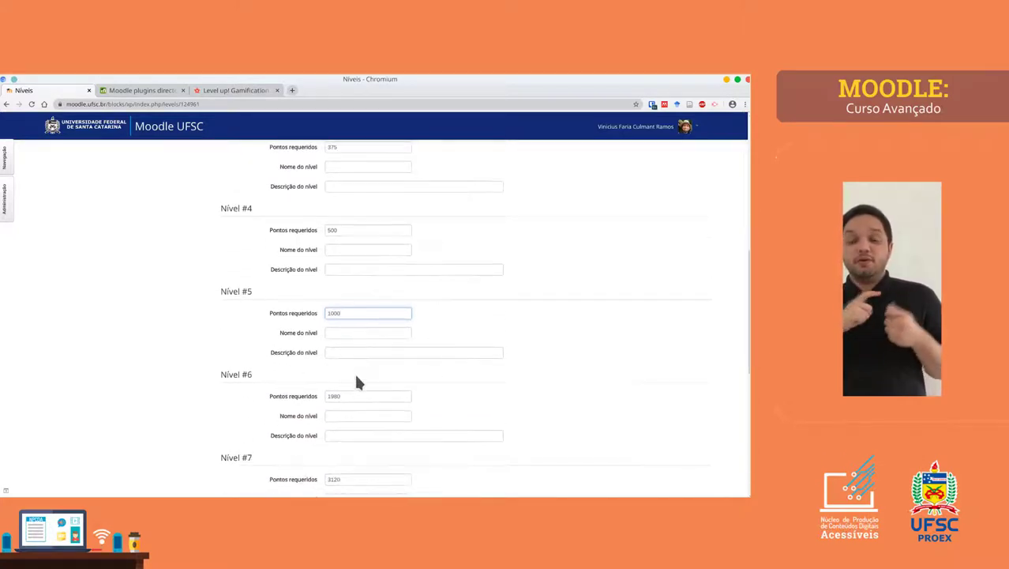
pyautogui.scroll(8, 356, 379)
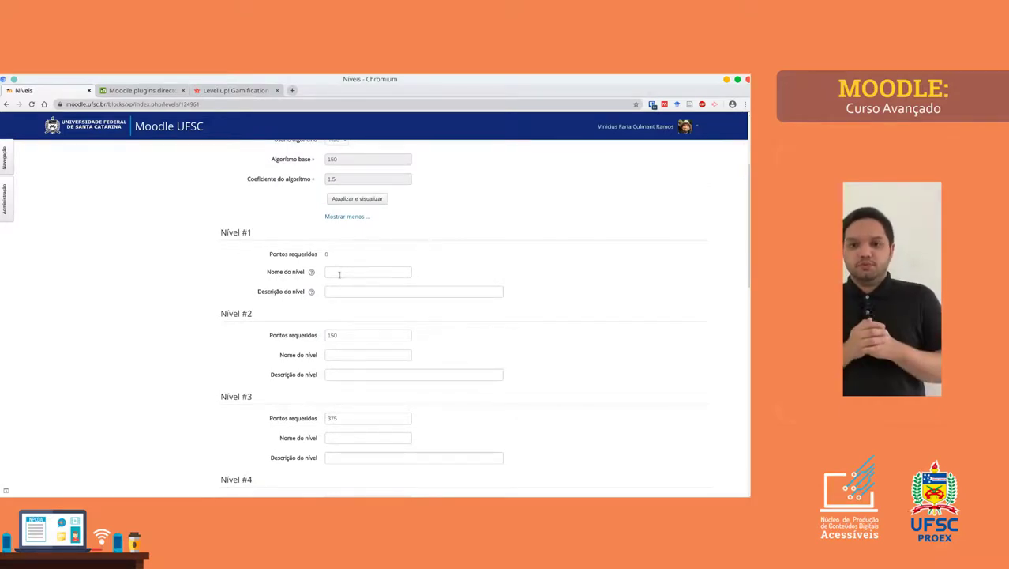
pyautogui.click(338, 274)
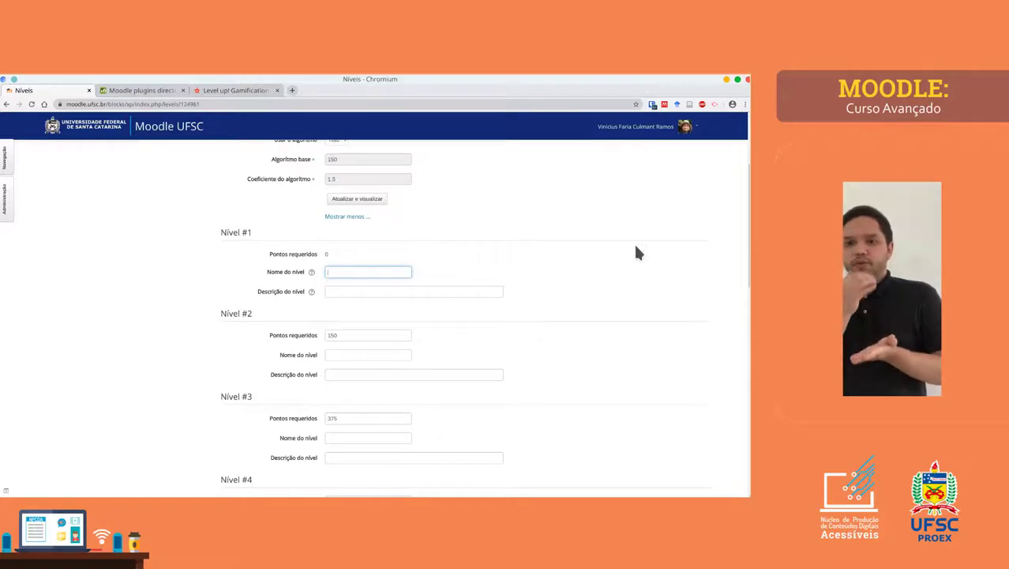
pyautogui.write('In')
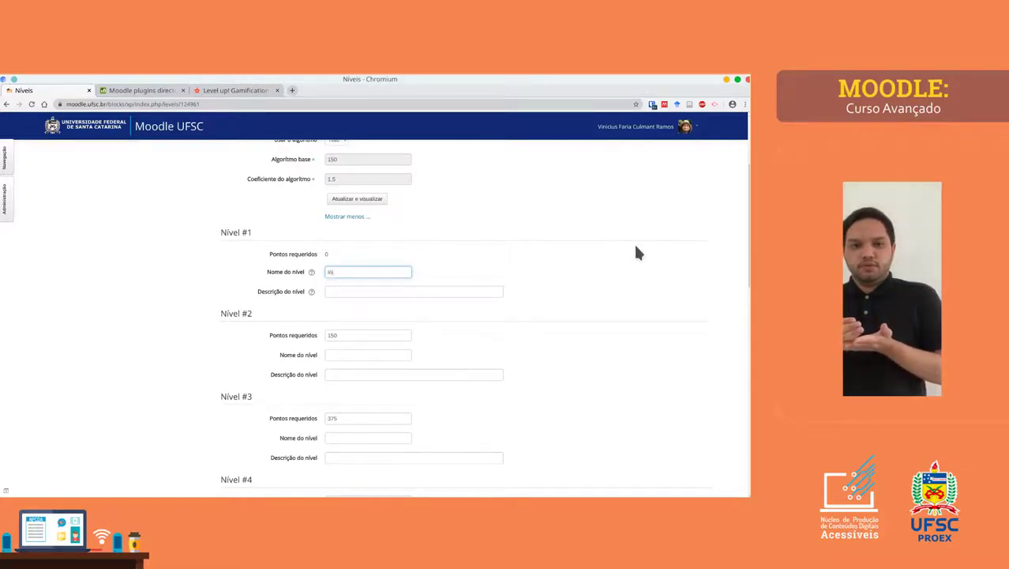
pyautogui.write('iciante')
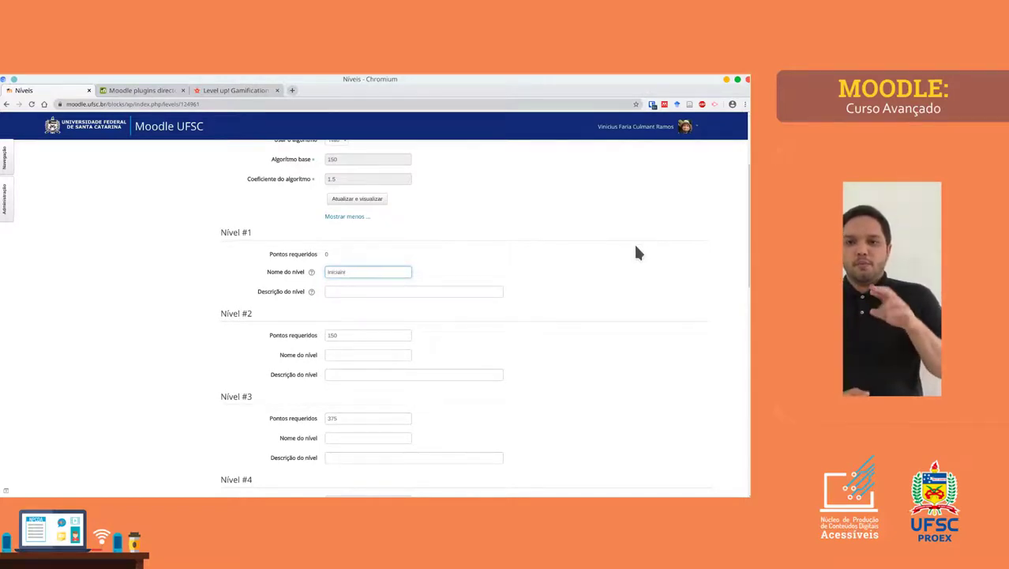
# - Complete the name of Nível #1 as "Iniciante em Programação" and name Nível #2 "Intermediário"
pyautogui.write(' em Pro')
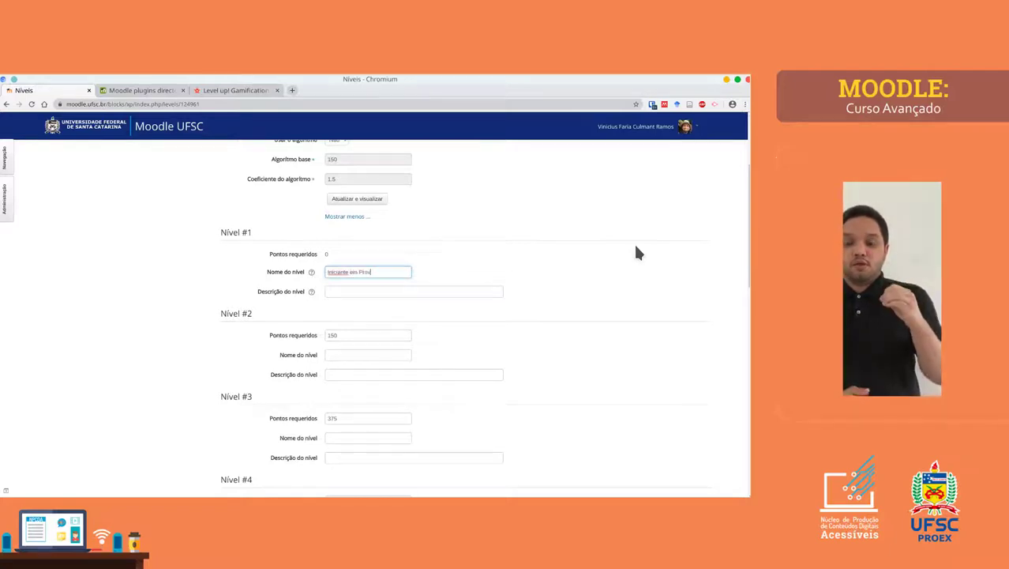
pyautogui.write('gramação')
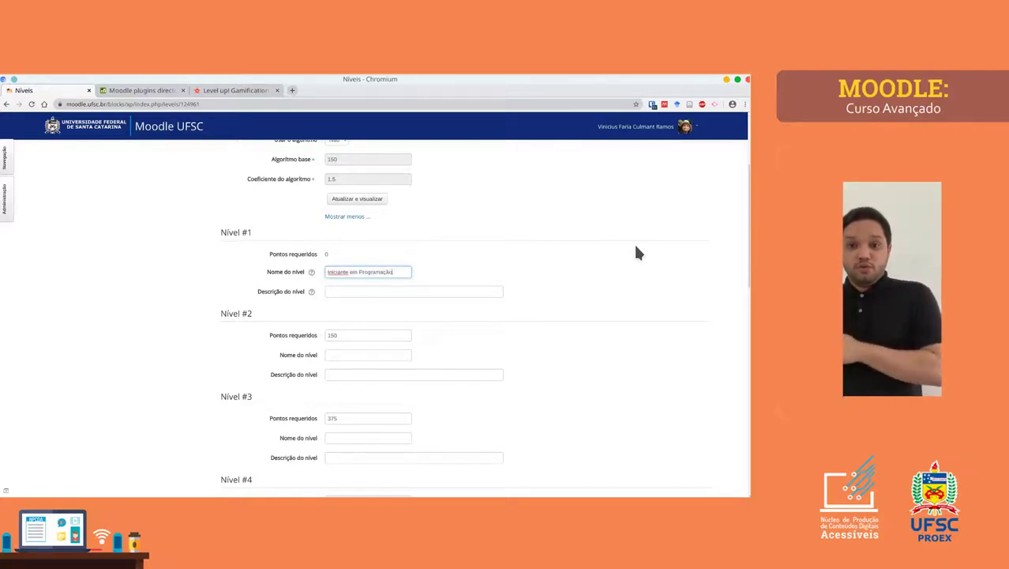
pyautogui.click(327, 355)
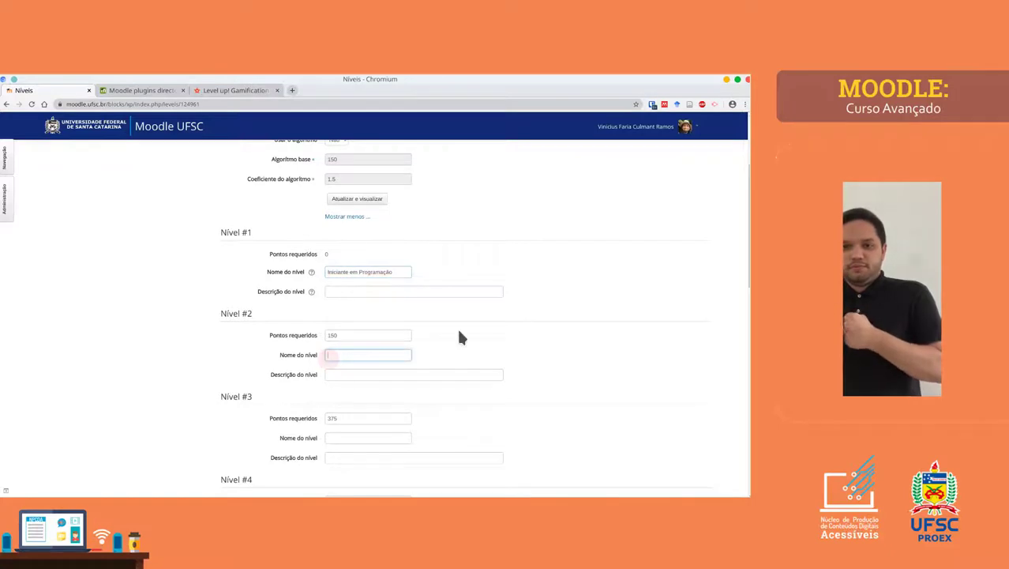
pyautogui.write('Inte')
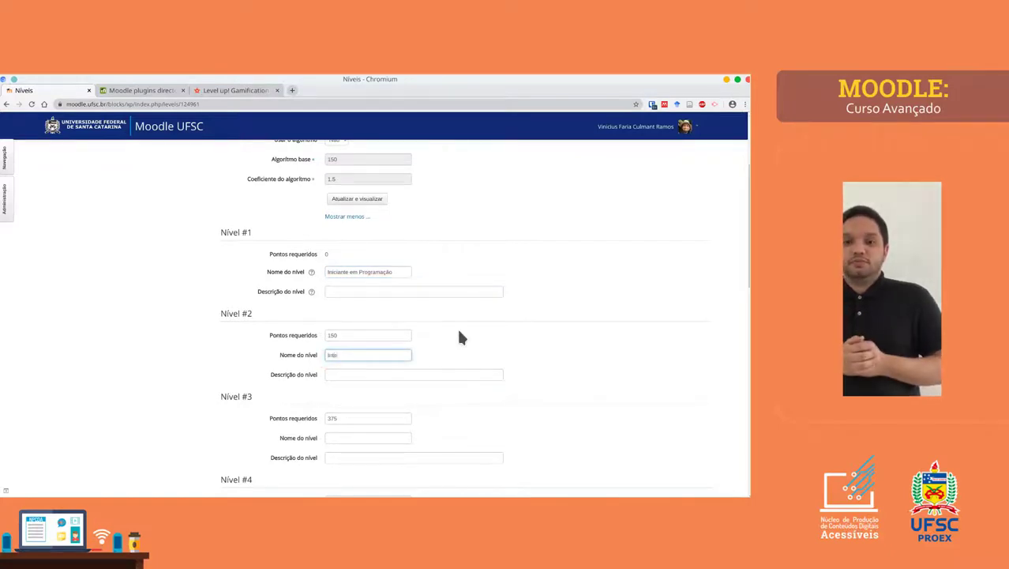
pyautogui.write('rmediário')
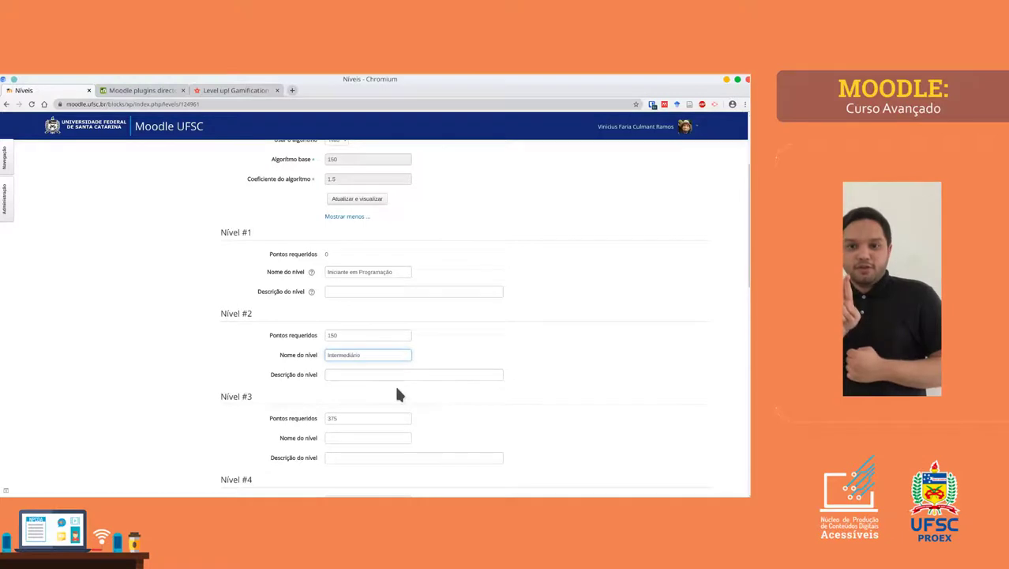
# - Name Nível #3 "Master"
pyautogui.scroll(-3, 387, 375)
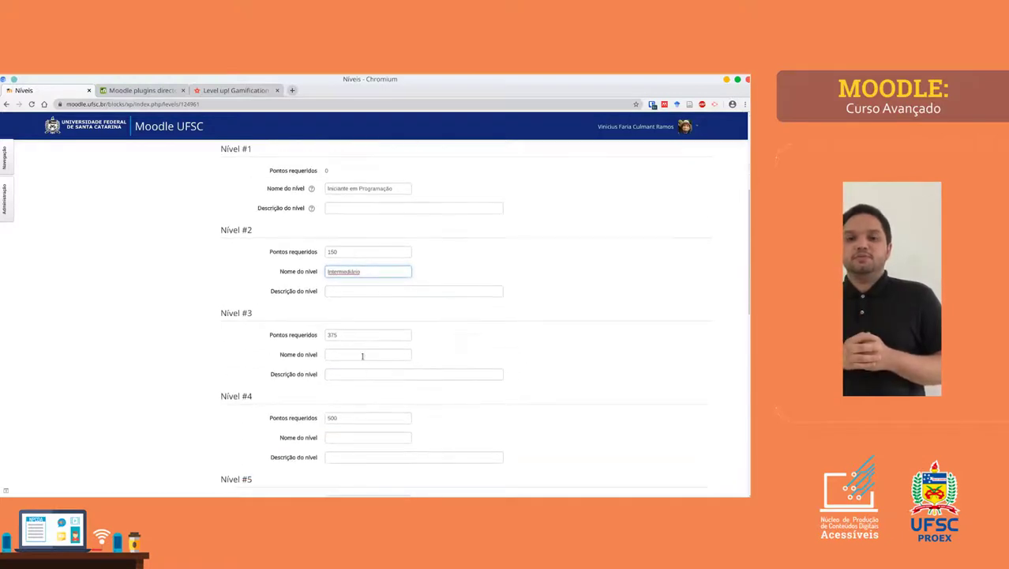
pyautogui.click(362, 356)
pyautogui.write('Master')
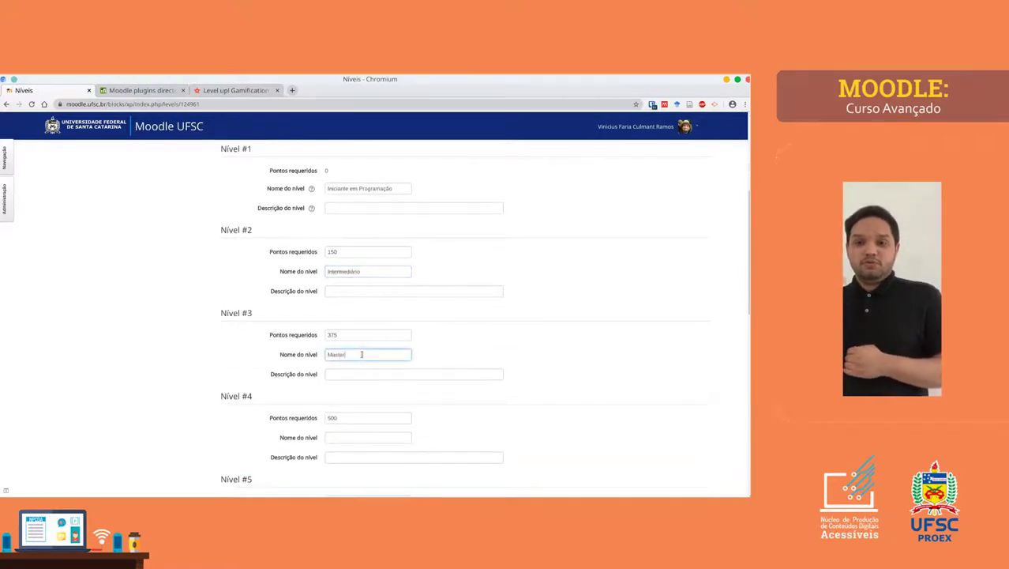
# - Name Nível #4 "Master of Master"
pyautogui.scroll(-2, 360, 363)
pyautogui.click(355, 376)
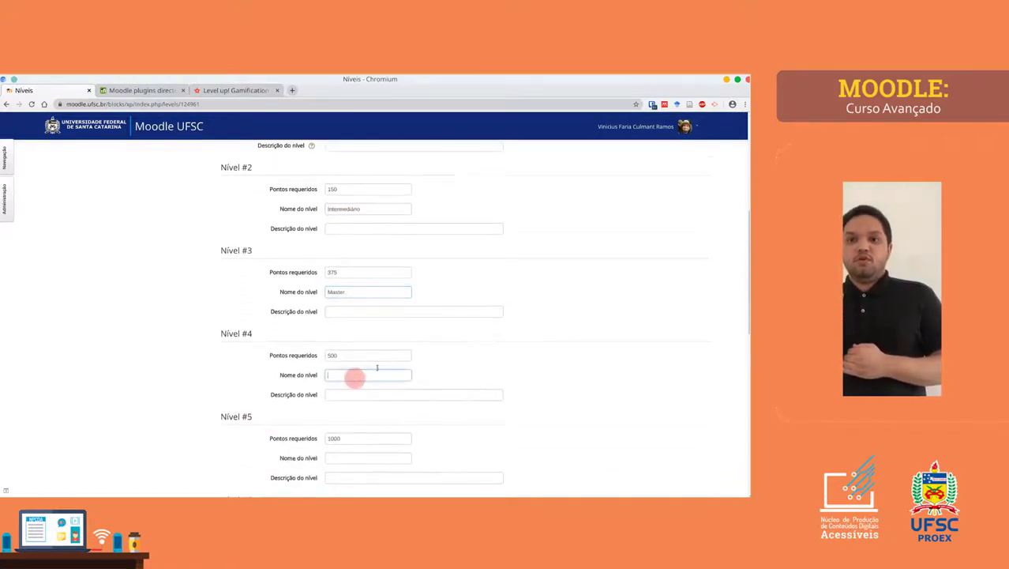
pyautogui.write('Master ofo')
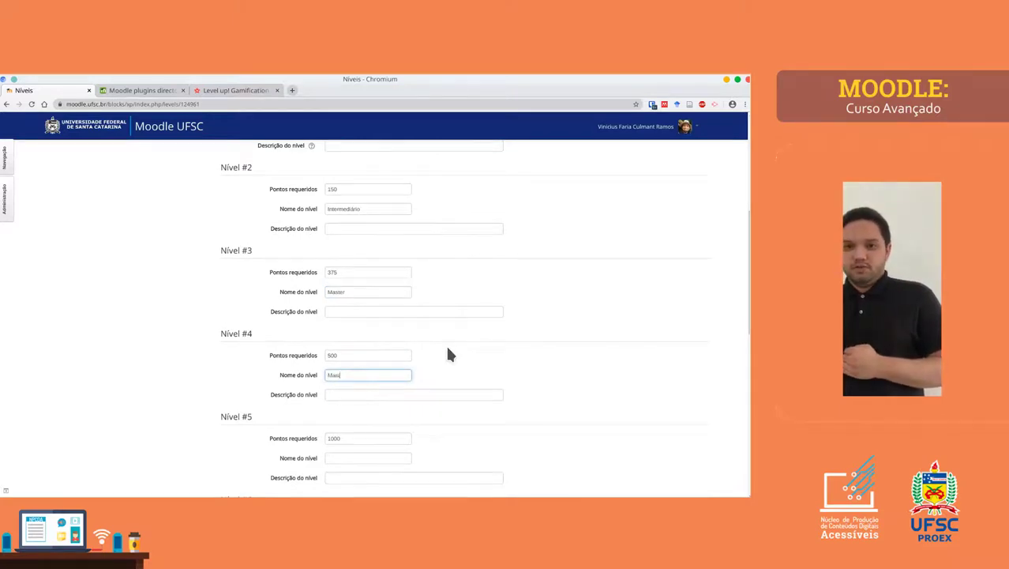
pyautogui.press('BackSpace')
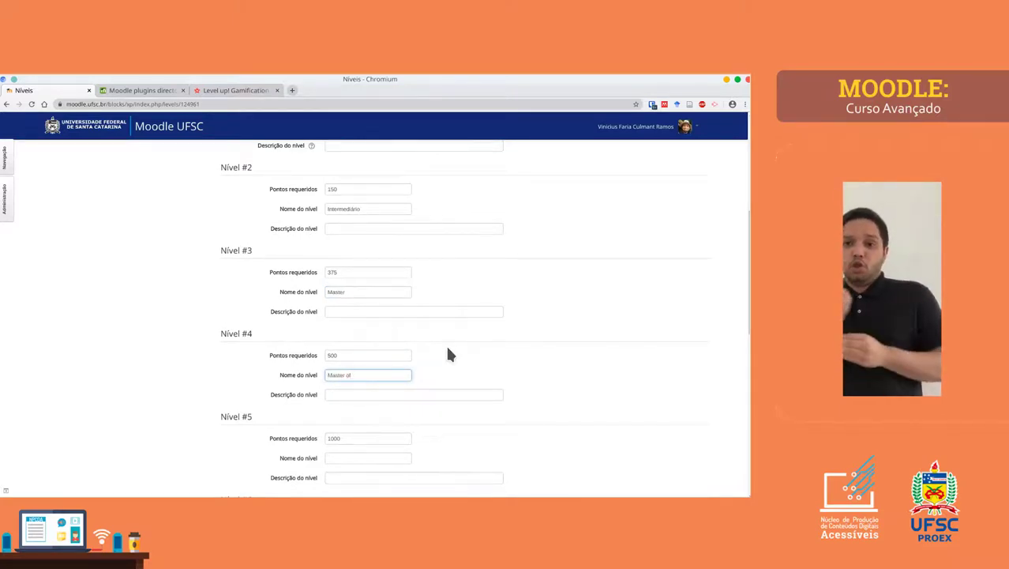
pyautogui.write('Master')
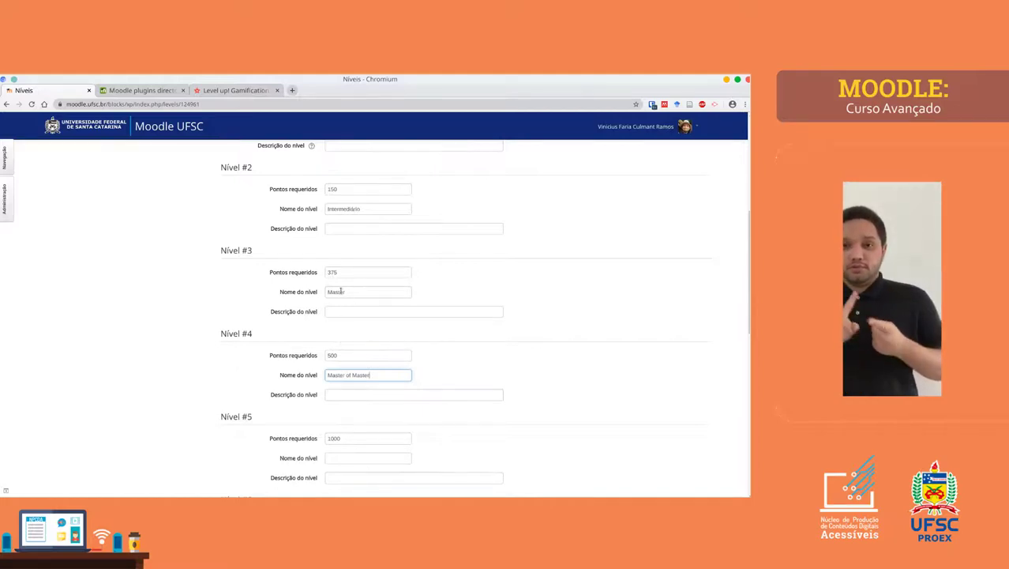
# - Look over the level names and description fields and save the changes to the levels
pyautogui.scroll(3, 361, 291)
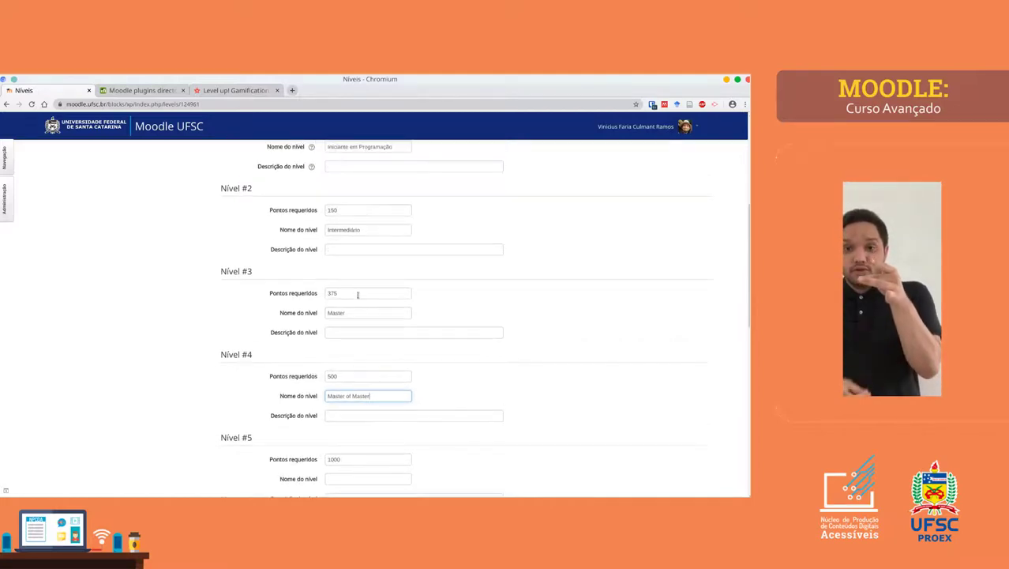
pyautogui.scroll(2, 358, 295)
pyautogui.click(340, 251)
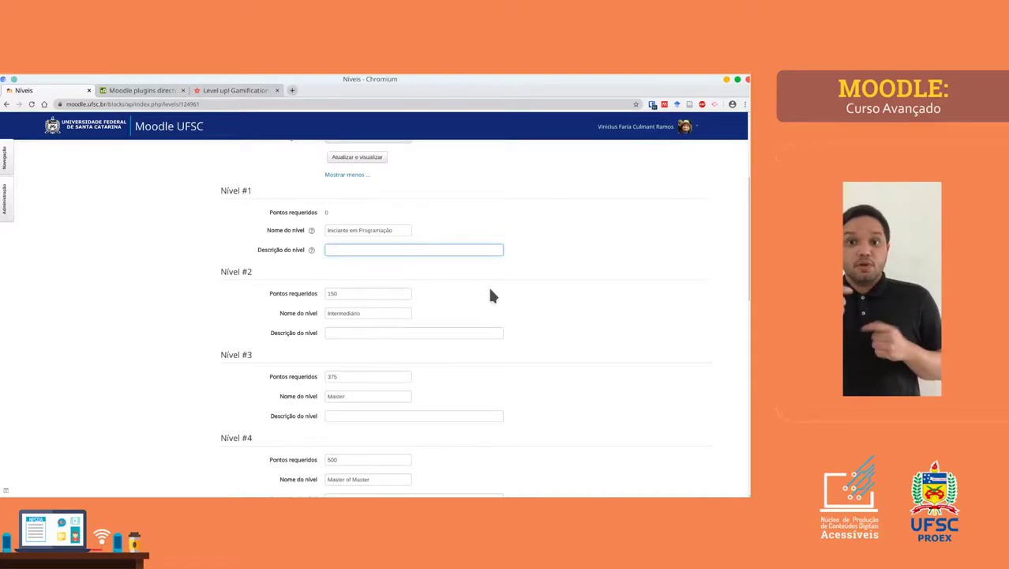
pyautogui.scroll(1, 490, 290)
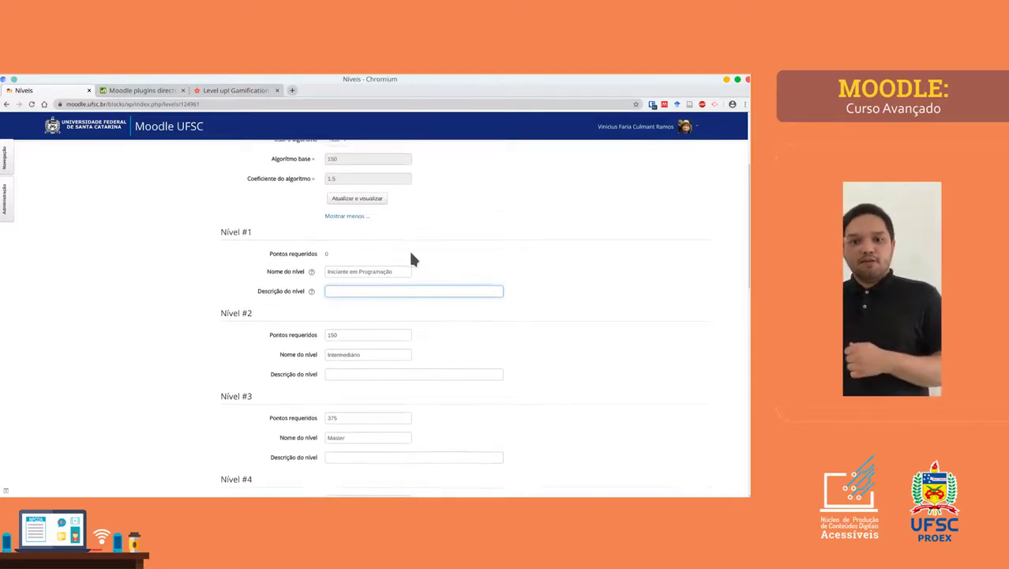
pyautogui.scroll(-15, 410, 255)
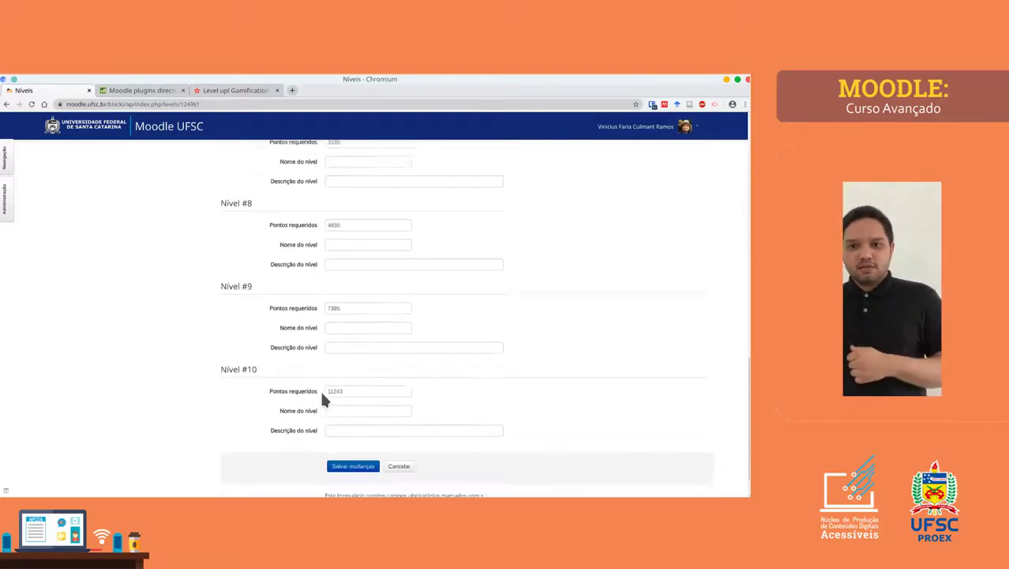
pyautogui.scroll(-1, 324, 401)
pyautogui.click(352, 425)
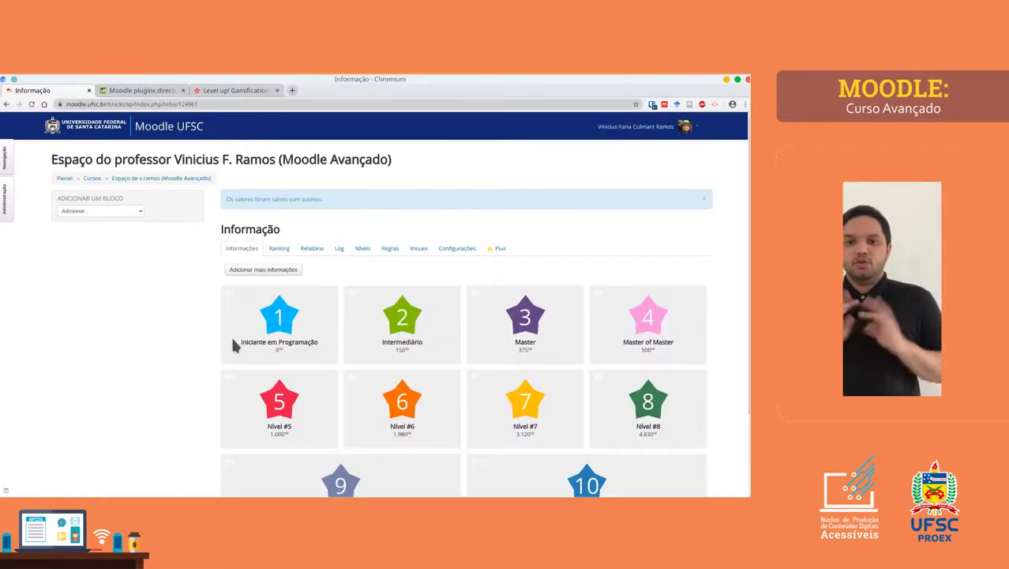
# - Review the saved level overview and examine the level badge file naming rules and preview in the course visuals (Visuais)
pyautogui.scroll(-2, 309, 314)
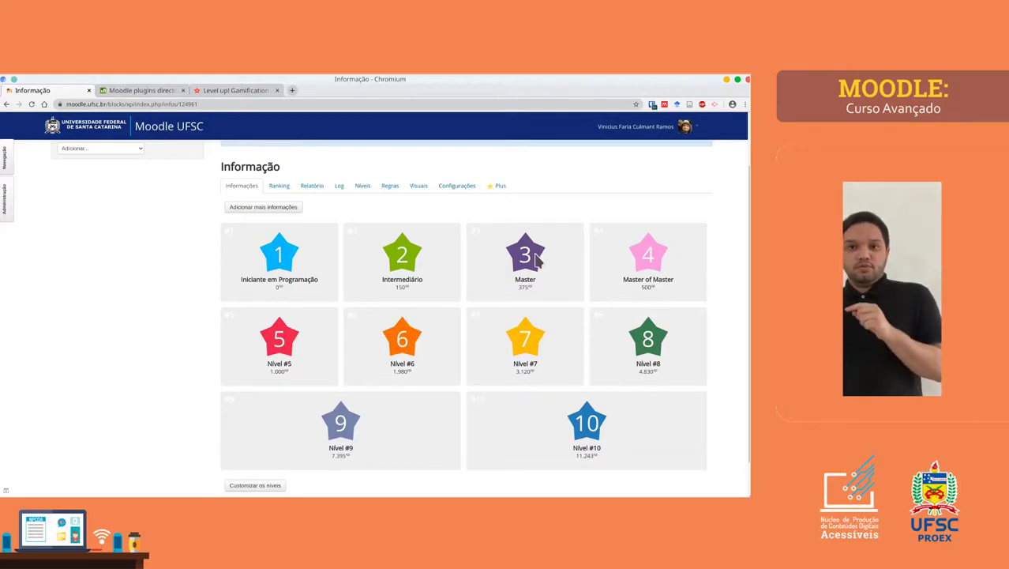
pyautogui.click(419, 188)
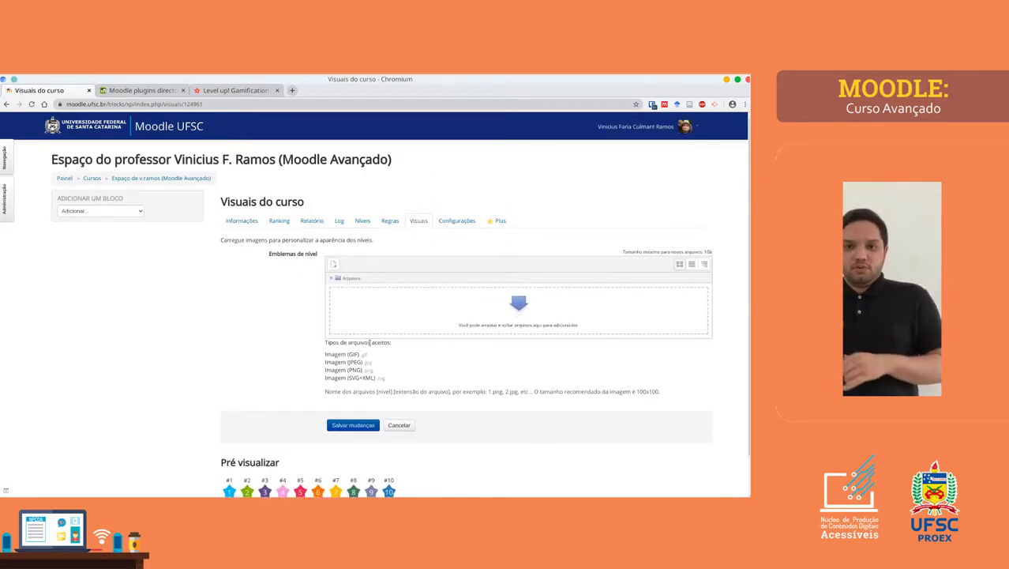
pyautogui.scroll(-2, 342, 373)
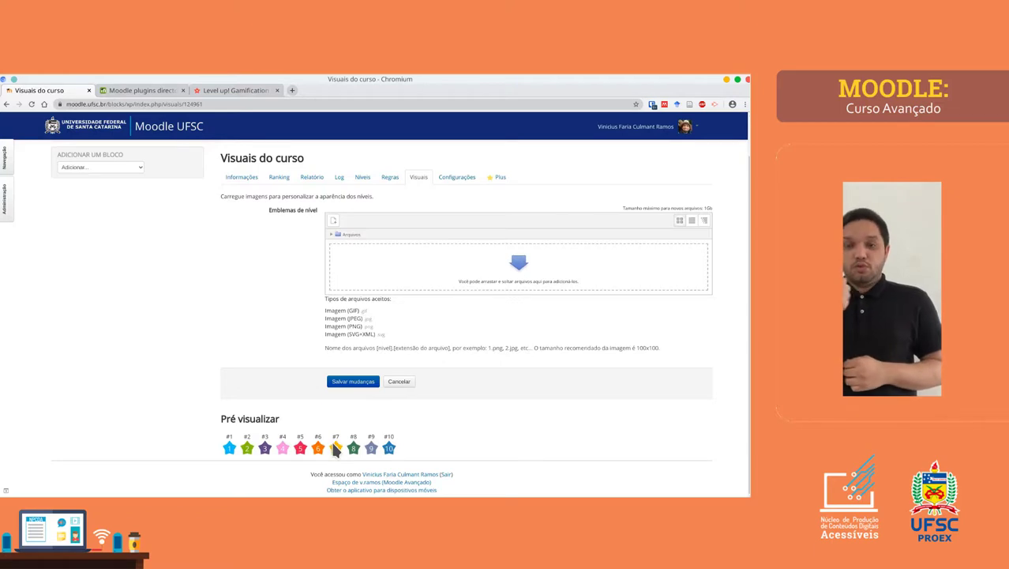
pyautogui.doubleClick(490, 348)
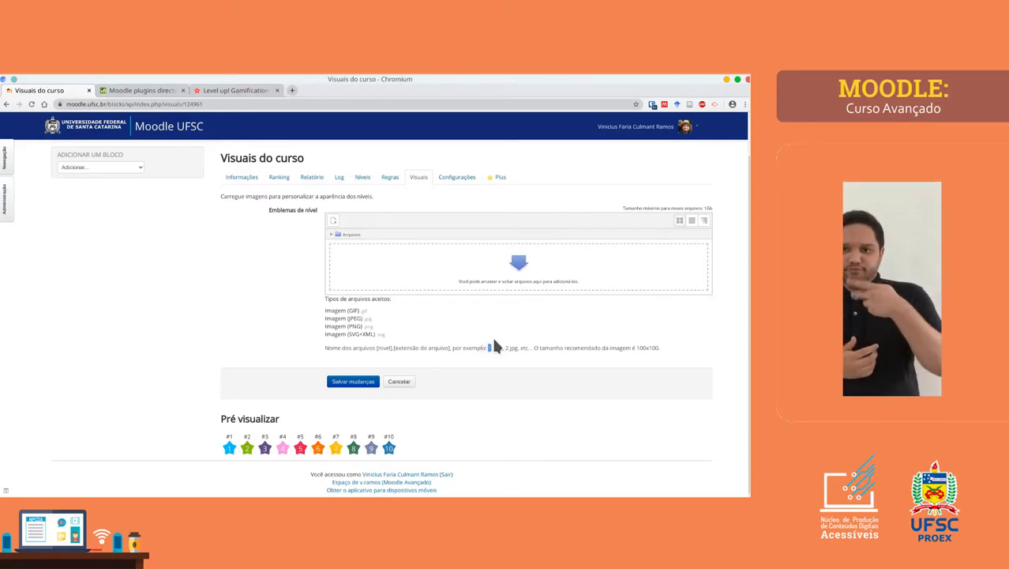
pyautogui.click(509, 348)
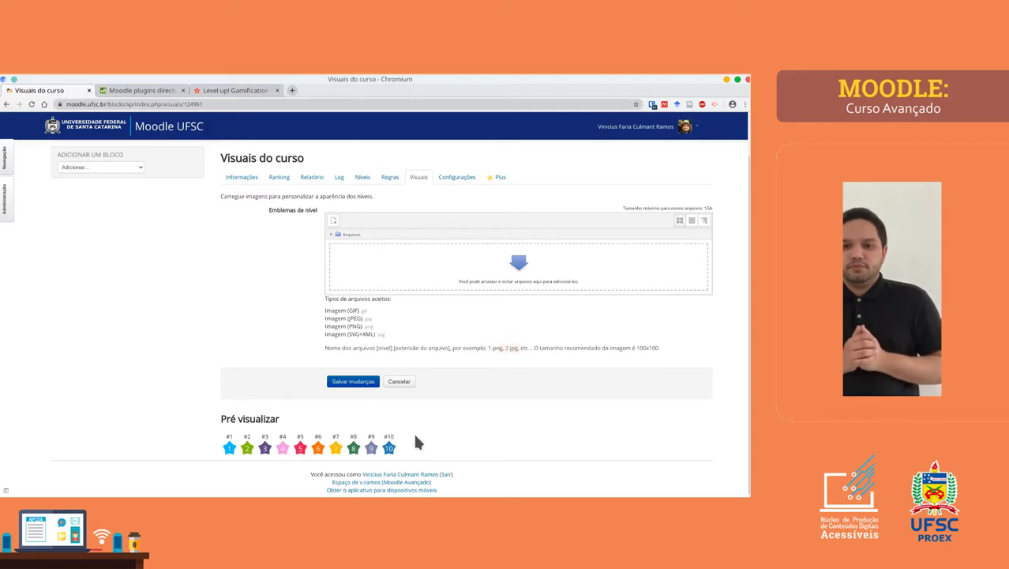